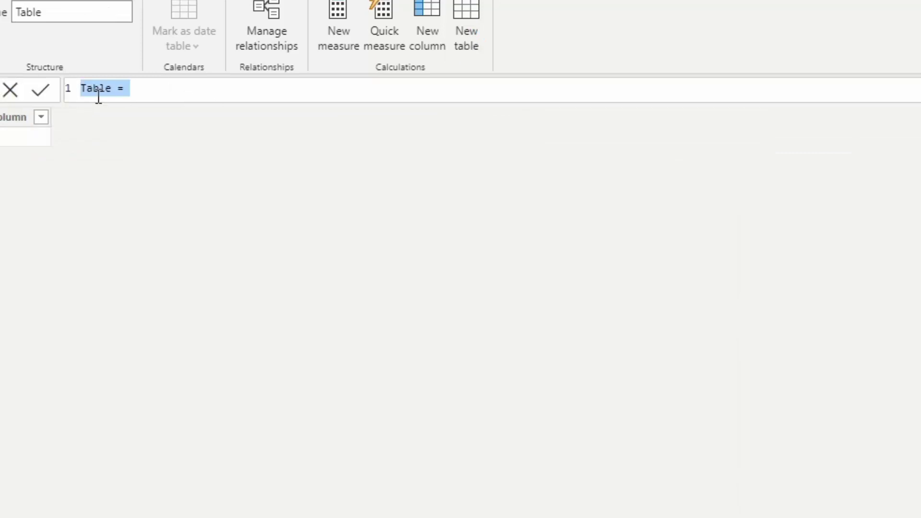
Rename the new table from Table to 'Sample data'
{"action": "double_click", "coordinate": [98, 89]}
{"action": "type", "text": "Sample data whol"}
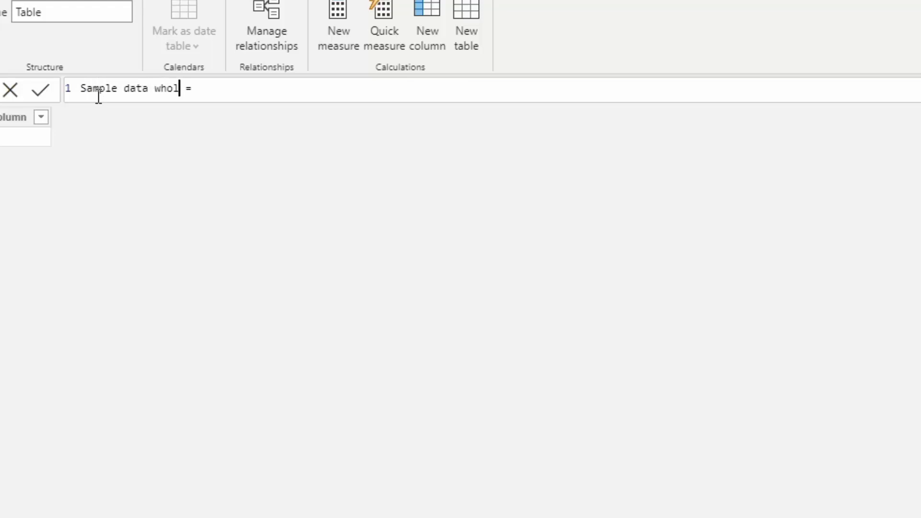
{"action": "key", "text": "BackSpace"}
{"action": "key", "text": "BackSpace"}
{"action": "key", "text": "BackSpace"}
Begin the Sample data formula with the GENERATESERIES function from autocomplete
{"action": "key", "text": "Right"}
{"action": "key", "text": "Right"}
{"action": "type", "text": "gener"}
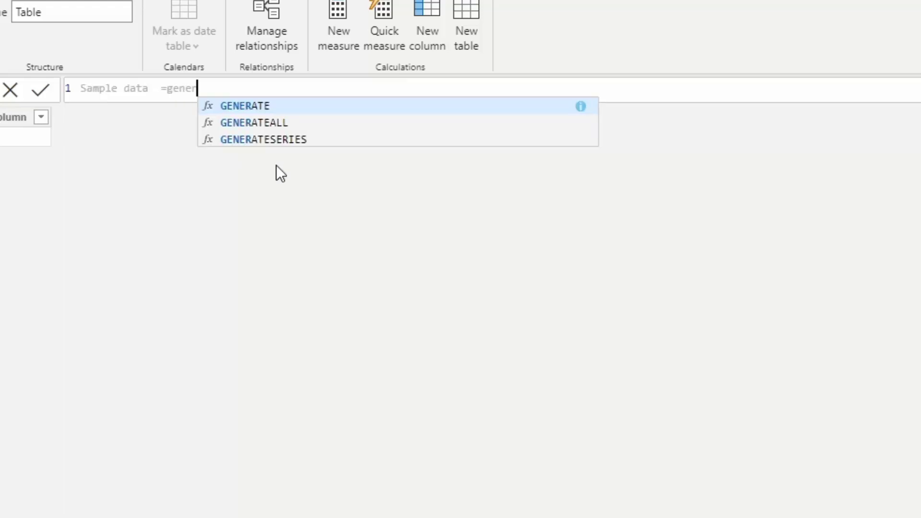
{"action": "left_click", "coordinate": [278, 139]}
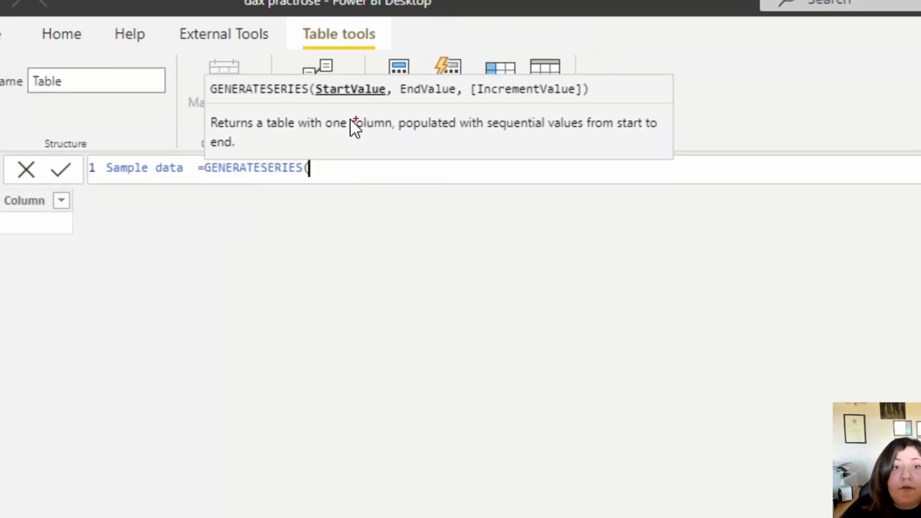
Enter 1,10) as the GENERATESERIES start and end values
{"action": "mouse_move", "coordinate": [352, 106]}
{"action": "left_mouse_down"}
{"action": "mouse_move", "coordinate": [308, 93]}
{"action": "mouse_move", "coordinate": [364, 70]}
{"action": "mouse_move", "coordinate": [381, 96]}
{"action": "mouse_move", "coordinate": [433, 105]}
{"action": "mouse_move", "coordinate": [397, 105]}
{"action": "mouse_move", "coordinate": [425, 64]}
{"action": "mouse_move", "coordinate": [433, 104]}
{"action": "mouse_move", "coordinate": [452, 80]}
{"action": "mouse_move", "coordinate": [452, 97]}
{"action": "mouse_move", "coordinate": [497, 106]}
{"action": "mouse_move", "coordinate": [470, 93]}
{"action": "mouse_move", "coordinate": [514, 63]}
{"action": "mouse_move", "coordinate": [590, 69]}
{"action": "mouse_move", "coordinate": [595, 95]}
{"action": "mouse_move", "coordinate": [491, 110]}
{"action": "left_mouse_up"}
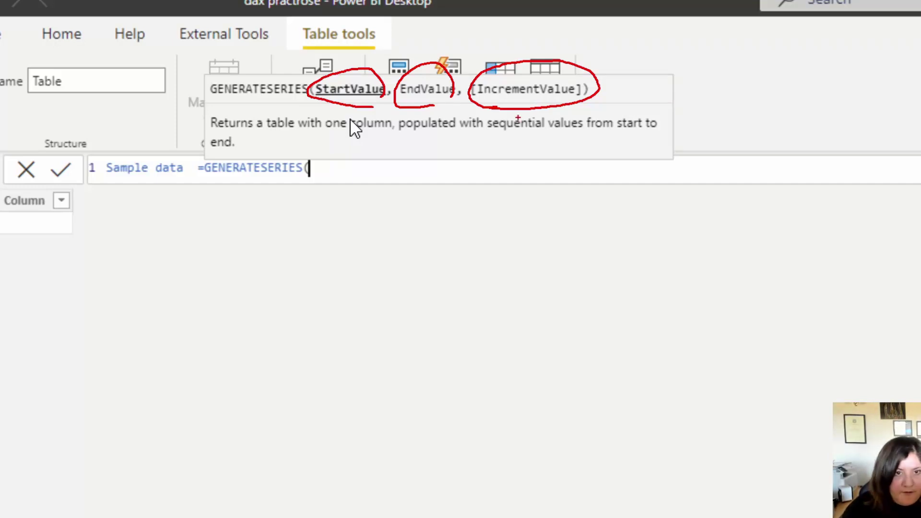
{"action": "key", "text": "Escape"}
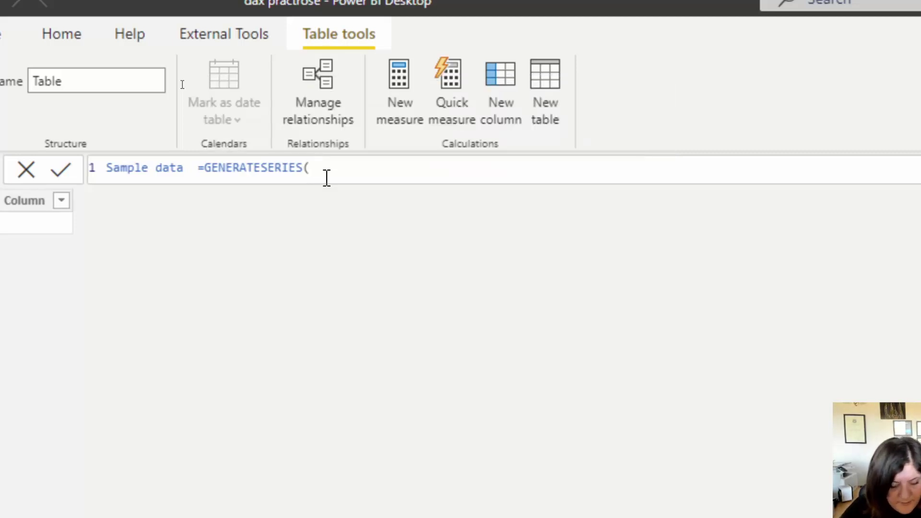
{"action": "type", "text": "1,"}
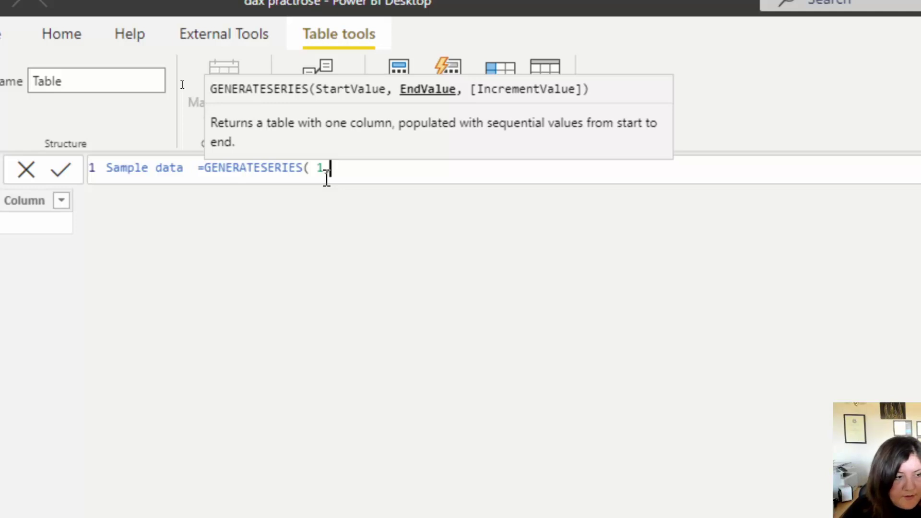
{"action": "type", "text": "10)"}
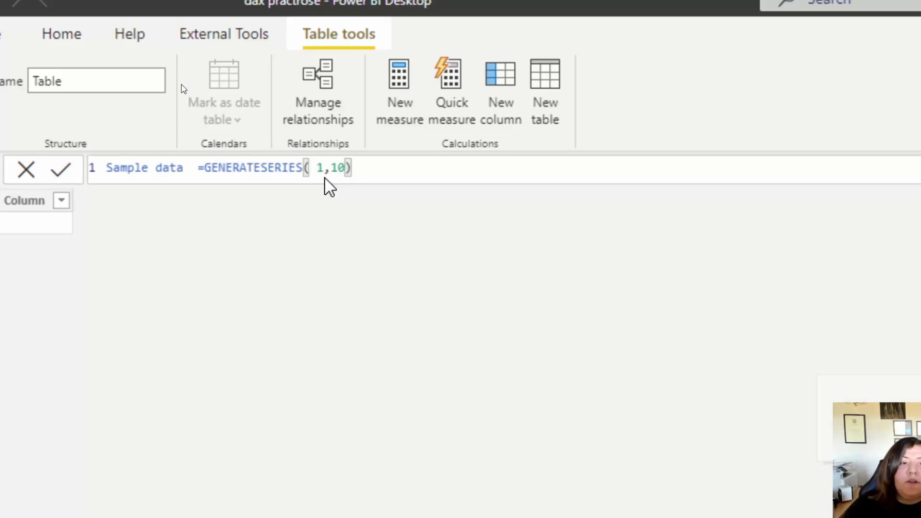
Commit the 1-to-10 series, then add a step of 2 to list 1, 3, 5, 7, 9
{"action": "key", "text": "Return"}
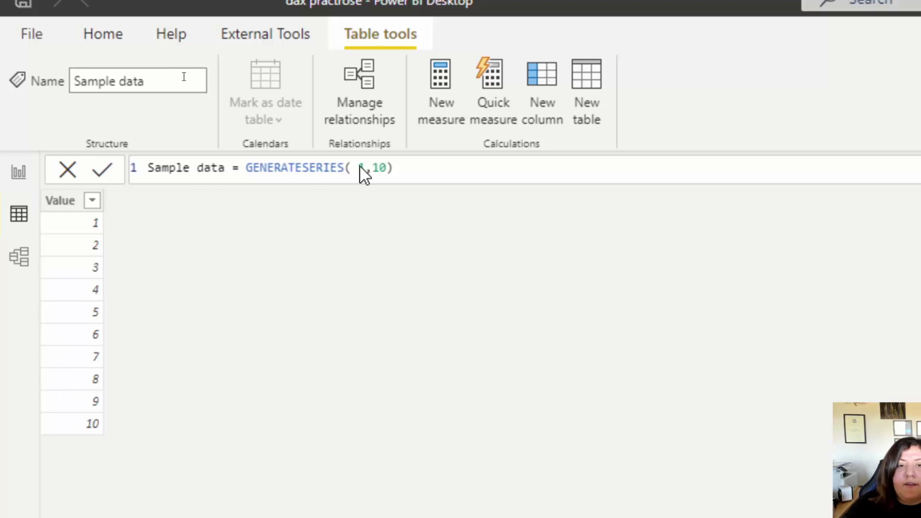
{"action": "left_click", "coordinate": [388, 171]}
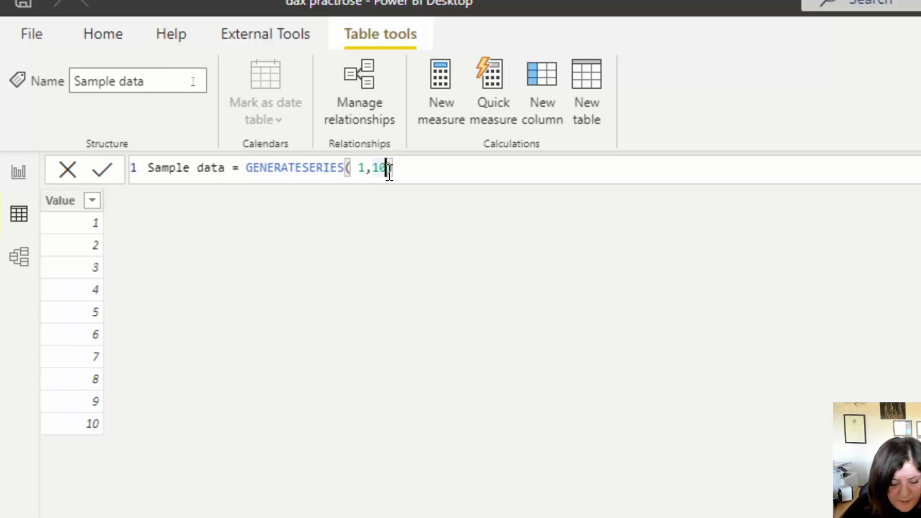
{"action": "type", "text": ",2"}
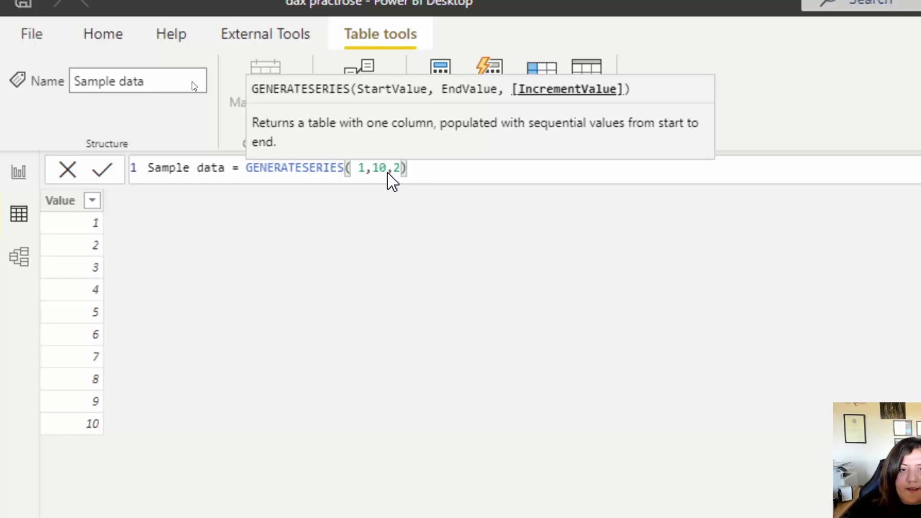
{"action": "key", "text": "Return"}
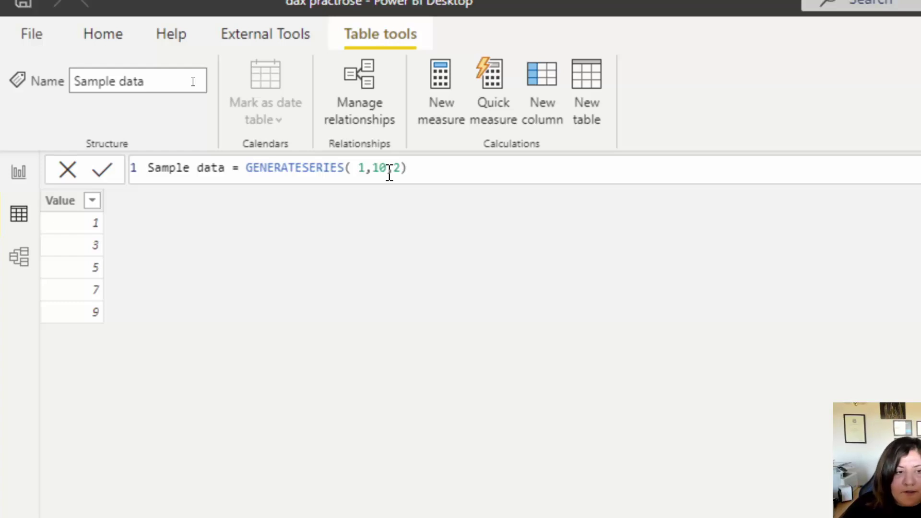
{"action": "left_click_drag", "start_coordinate": [358, 168], "coordinate": [401, 168]}
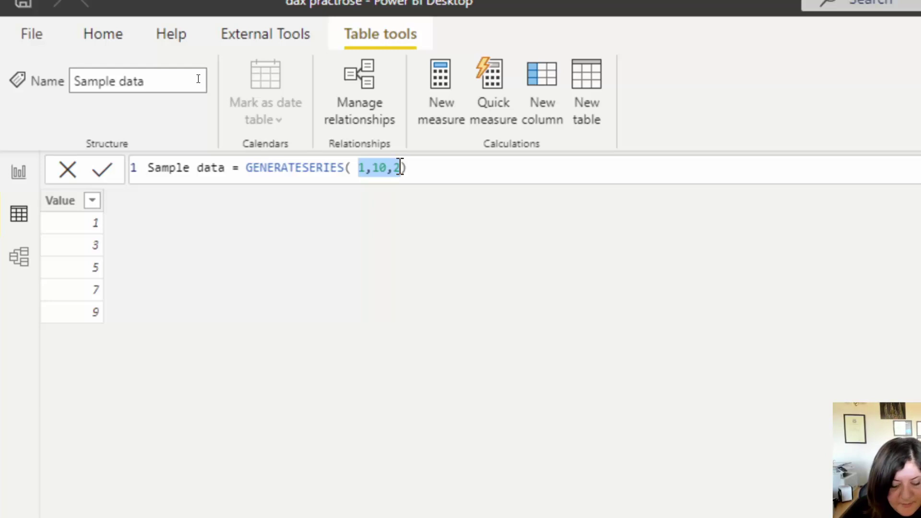
Change the arguments to 1.0,3.0,0.4 and name the table decimal
{"action": "type", "text": "1.0"}
{"action": "type", "text": ",0.4"}
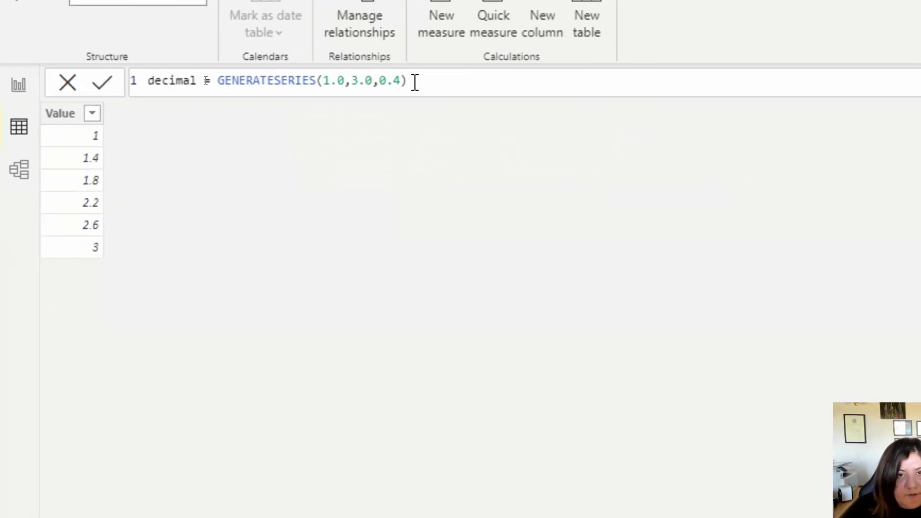
{"action": "double_click", "coordinate": [181, 87]}
{"action": "key", "text": "ctrl+a"}
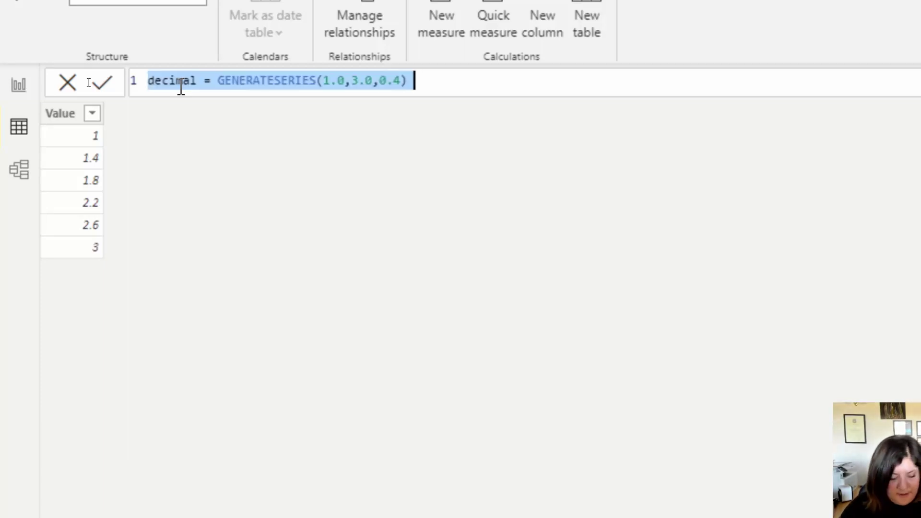
Create sample Date = GENERATESERIES(DATE(2019,2,2),DATE(2023,2,2)) listing daily dates
{"action": "type", "text": "sample D"}
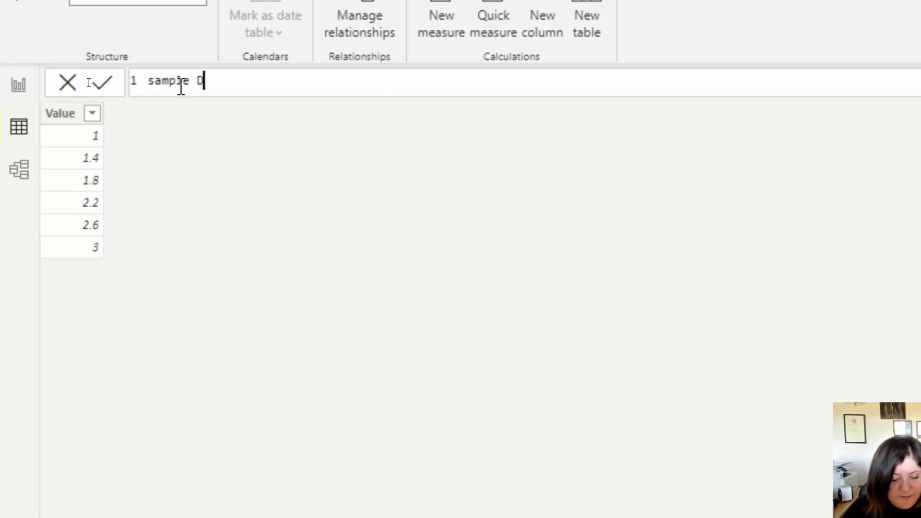
{"action": "type", "text": "ate="}
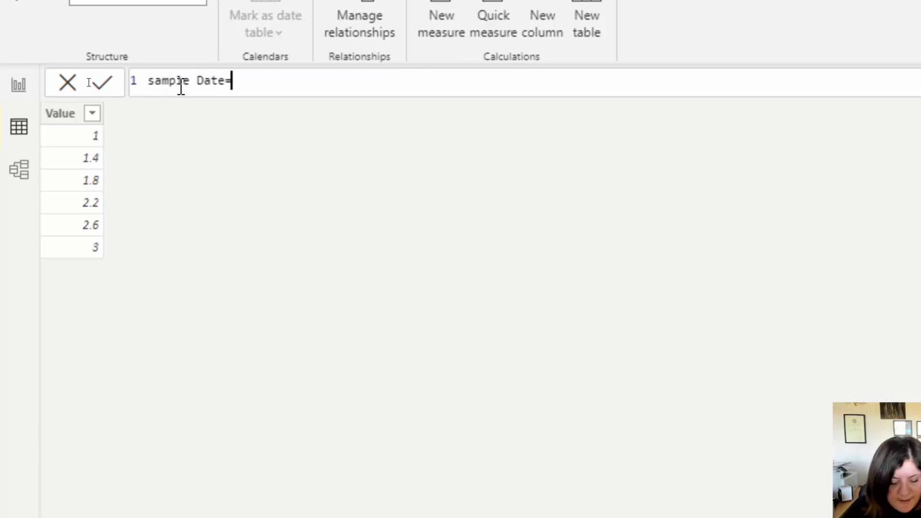
{"action": "type", "text": "gee"}
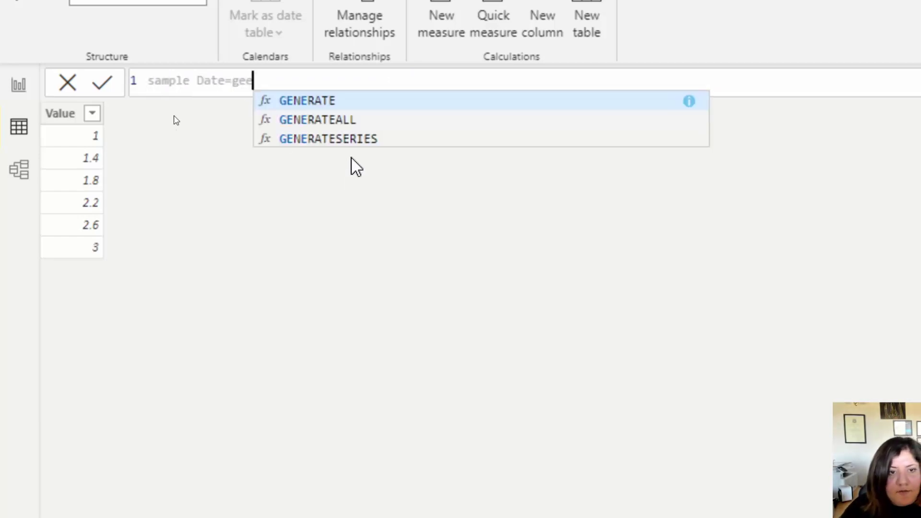
{"action": "left_click", "coordinate": [354, 142]}
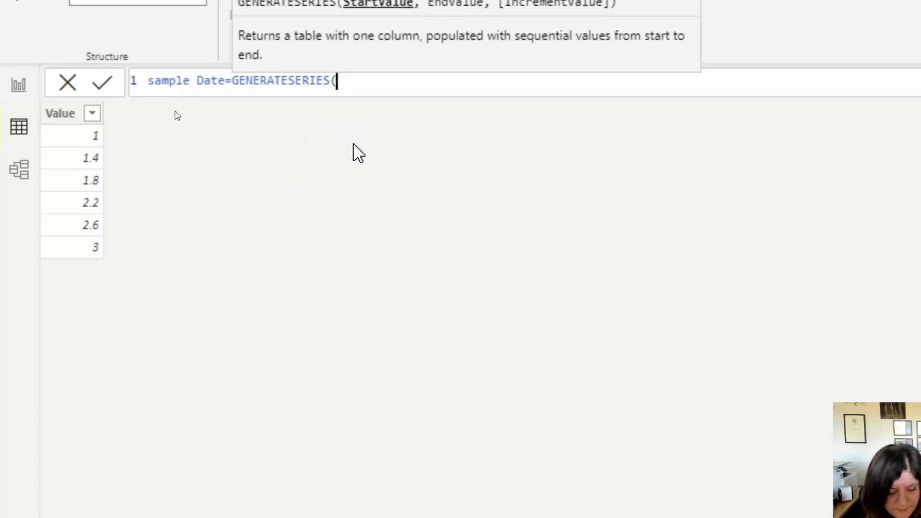
{"action": "type", "text": "date"}
{"action": "key", "text": "Tab"}
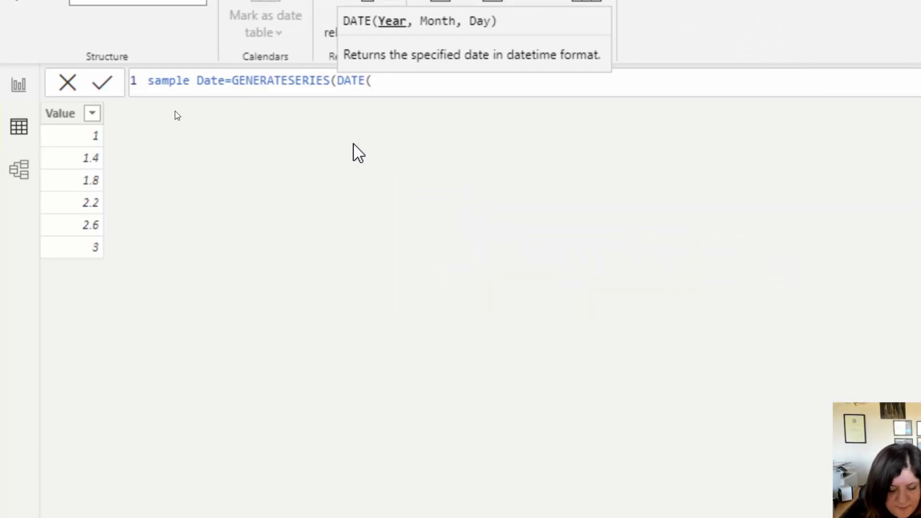
{"action": "type", "text": "2019"}
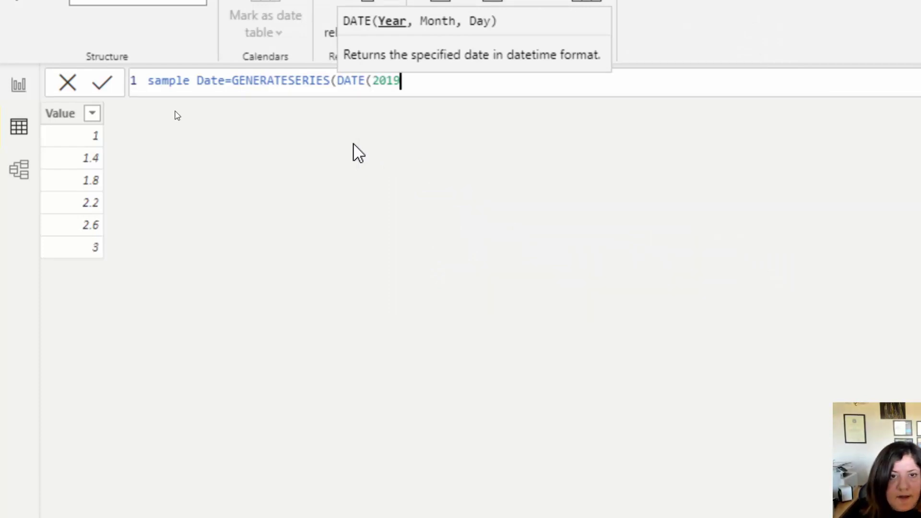
{"action": "type", "text": ",2,2"}
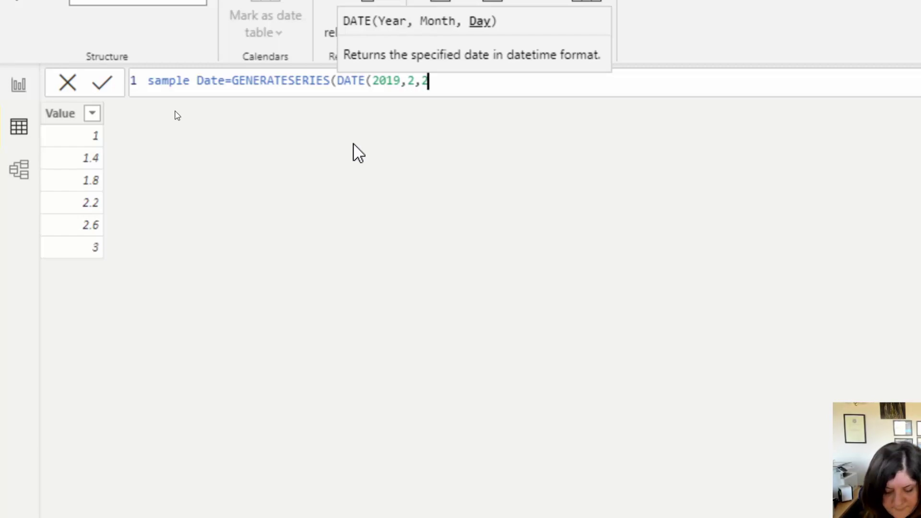
{"action": "type", "text": "),"}
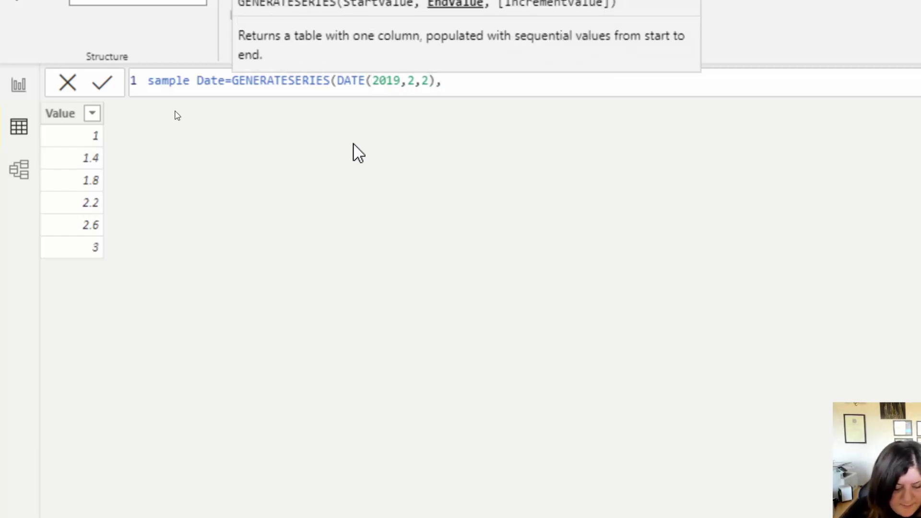
{"action": "type", "text": "DATE("}
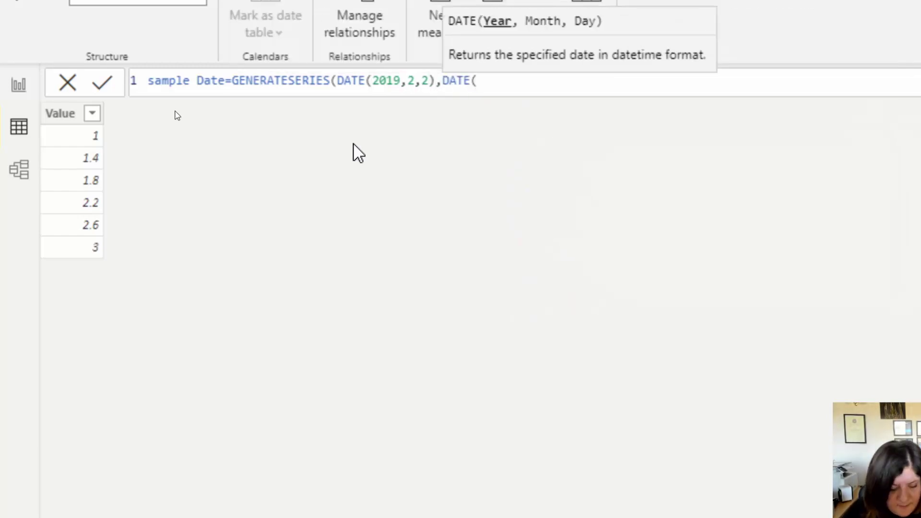
{"action": "type", "text": "2023"}
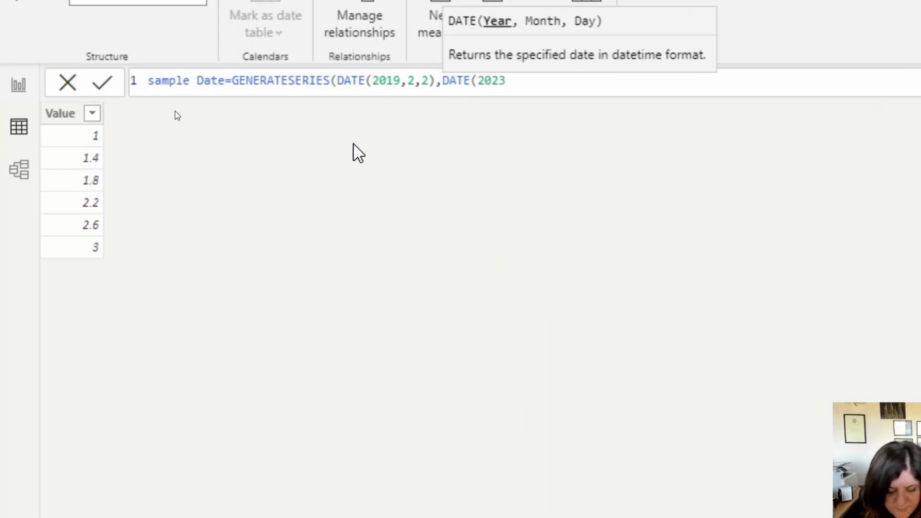
{"action": "type", "text": ",2,2"}
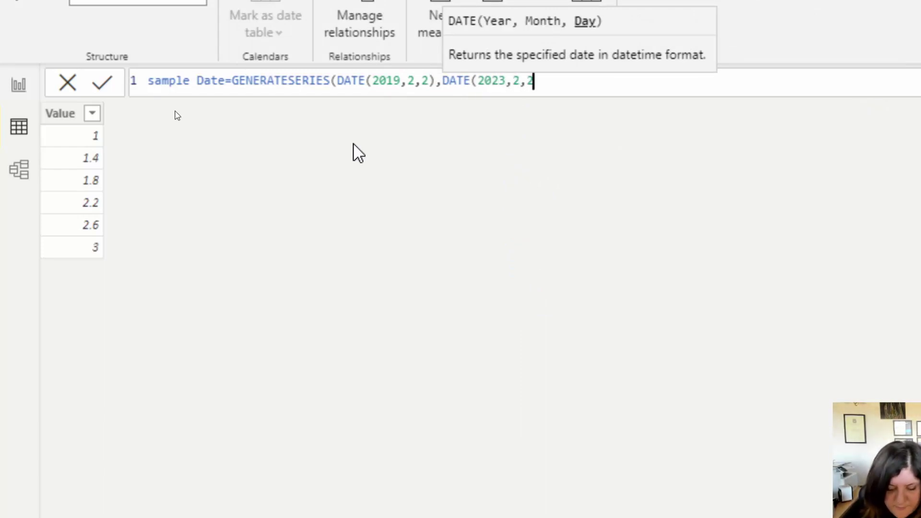
{"action": "type", "text": "))"}
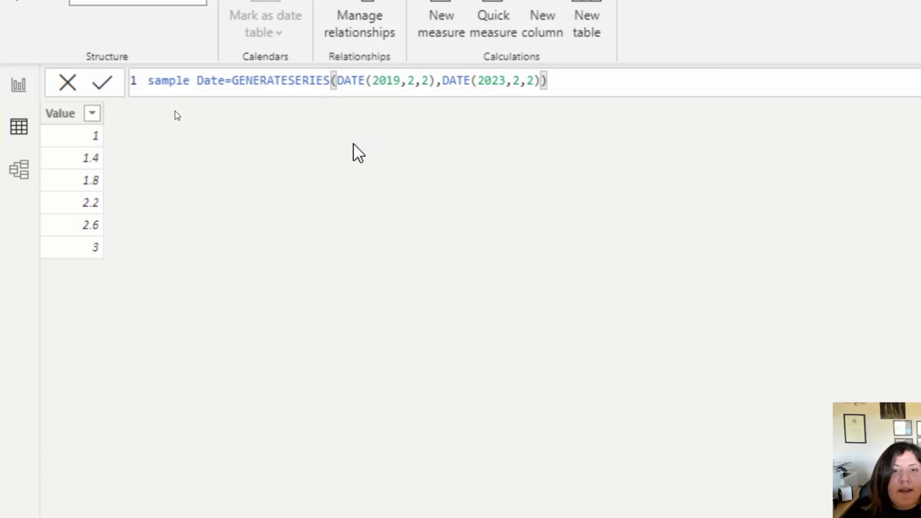
{"action": "key", "text": "Return"}
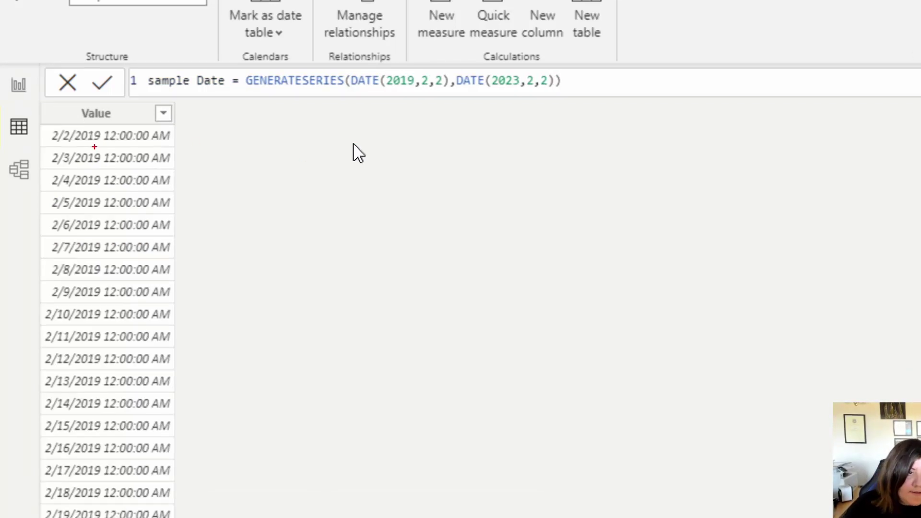
Add a 7-day increment so sample Date lists weekly dates from 2/2/2019
{"action": "mouse_move", "coordinate": [66, 144]}
{"action": "left_mouse_down"}
{"action": "mouse_move", "coordinate": [74, 144]}
{"action": "mouse_move", "coordinate": [70, 191]}
{"action": "left_mouse_up"}
{"action": "key", "text": "Escape"}
{"action": "left_click", "coordinate": [442, 82]}
{"action": "type", "text": ",7"}
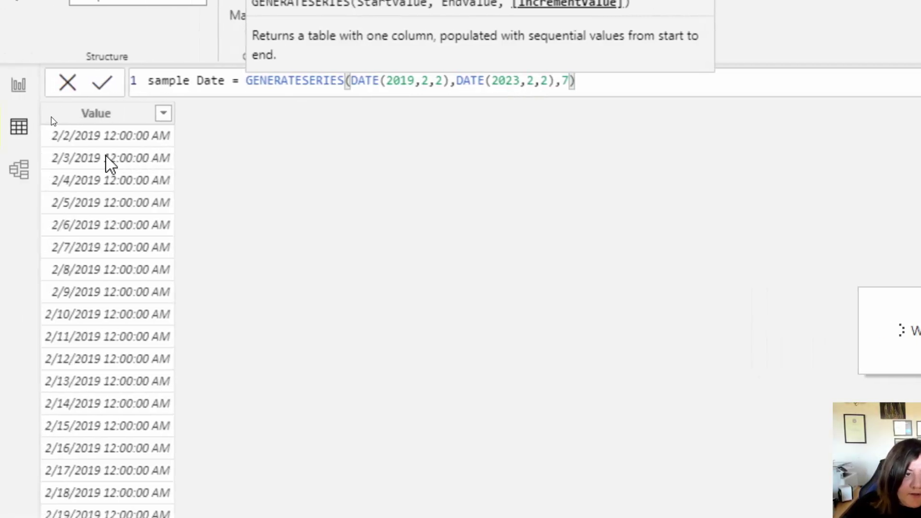
{"action": "key", "text": "Return"}
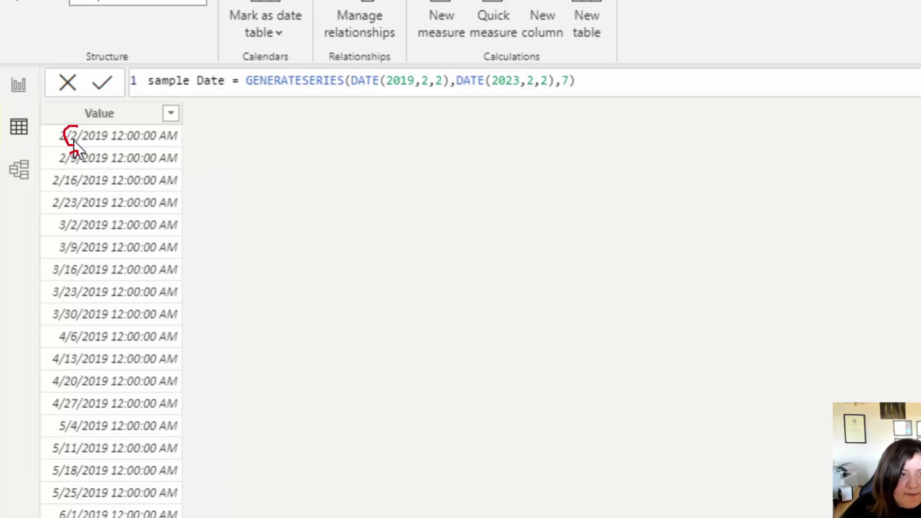
{"action": "mouse_move", "coordinate": [75, 153]}
{"action": "left_mouse_down"}
{"action": "mouse_move", "coordinate": [70, 165]}
{"action": "mouse_move", "coordinate": [68, 159]}
{"action": "left_mouse_up"}
{"action": "mouse_move", "coordinate": [60, 178]}
{"action": "left_mouse_down"}
{"action": "mouse_move", "coordinate": [77, 175]}
{"action": "mouse_move", "coordinate": [64, 206]}
{"action": "mouse_move", "coordinate": [86, 201]}
{"action": "left_mouse_up"}
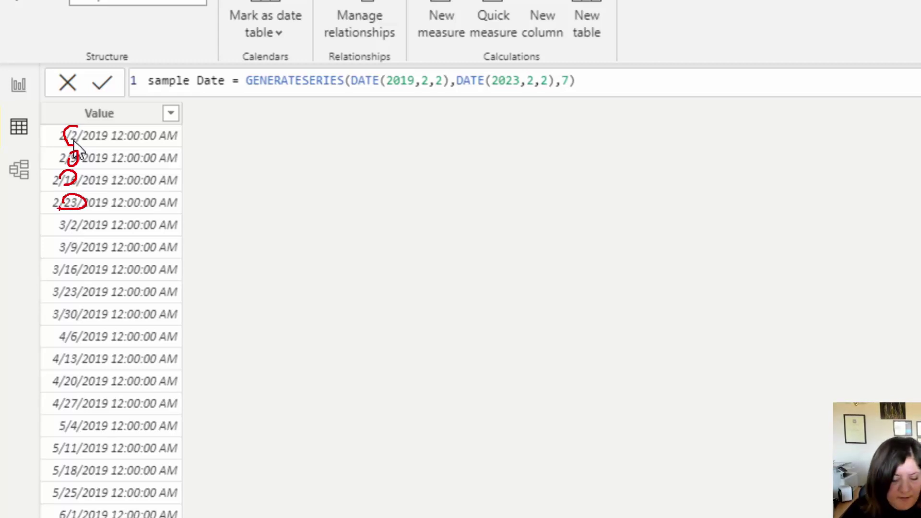
{"action": "key", "text": "Escape"}
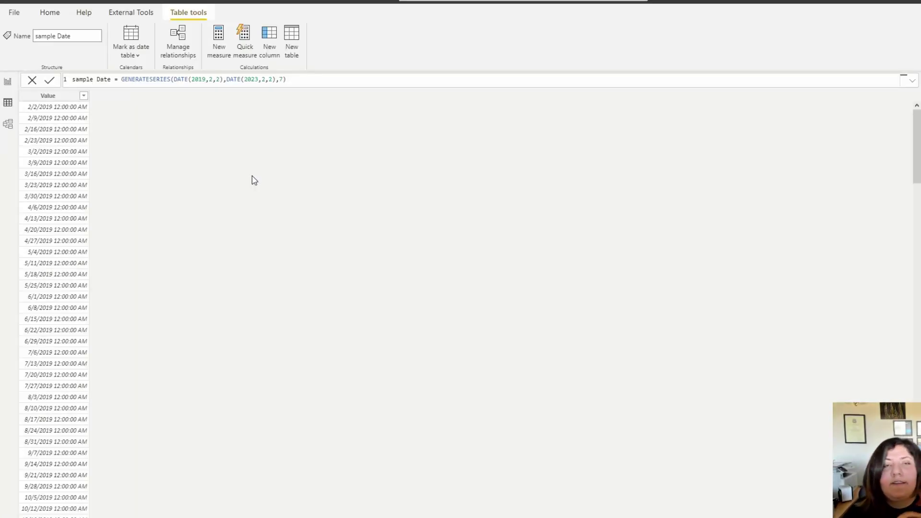